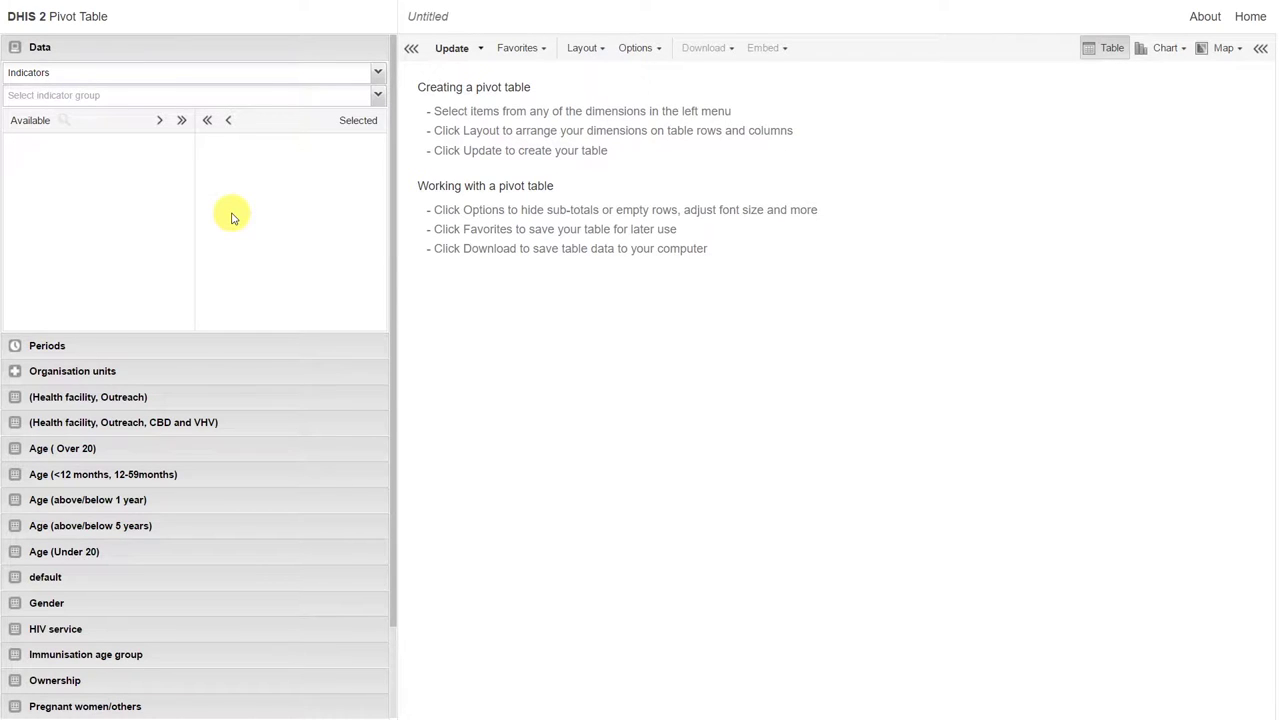
# - Add the ANC 1st visit data element from the ANC group to the pivot table
pyautogui.click(191, 76)
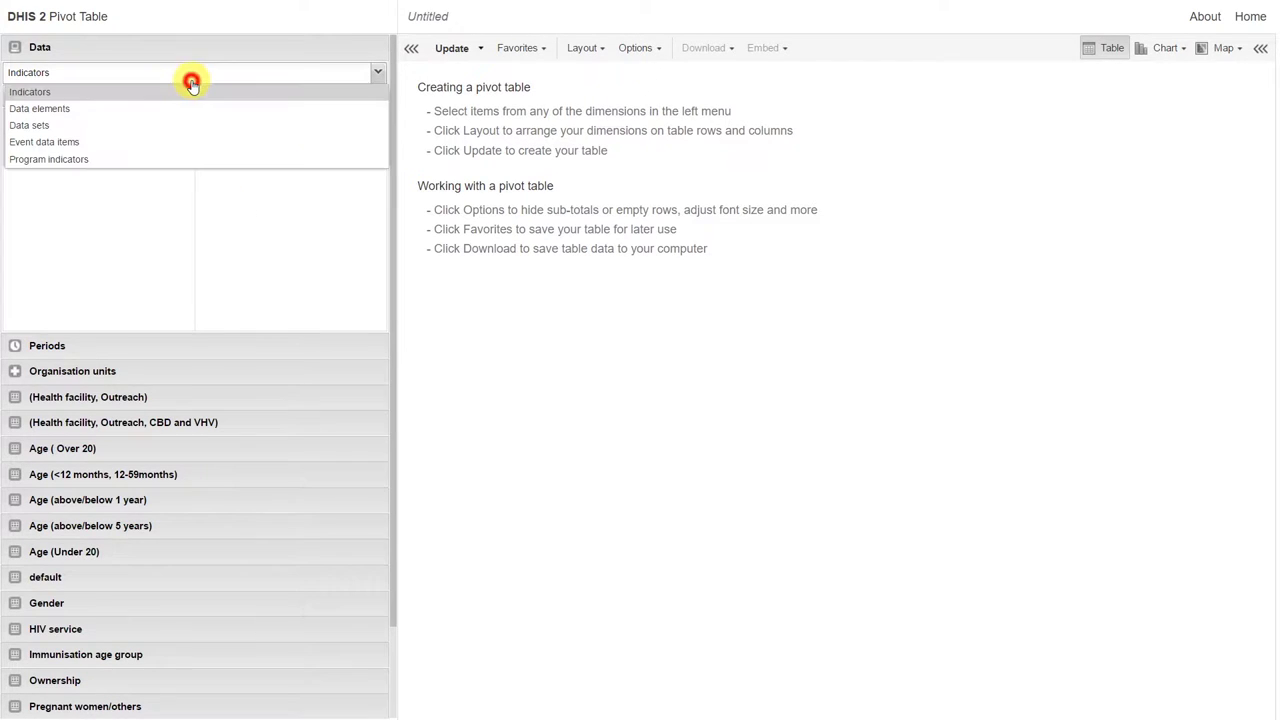
pyautogui.click(137, 106)
pyautogui.click(129, 96)
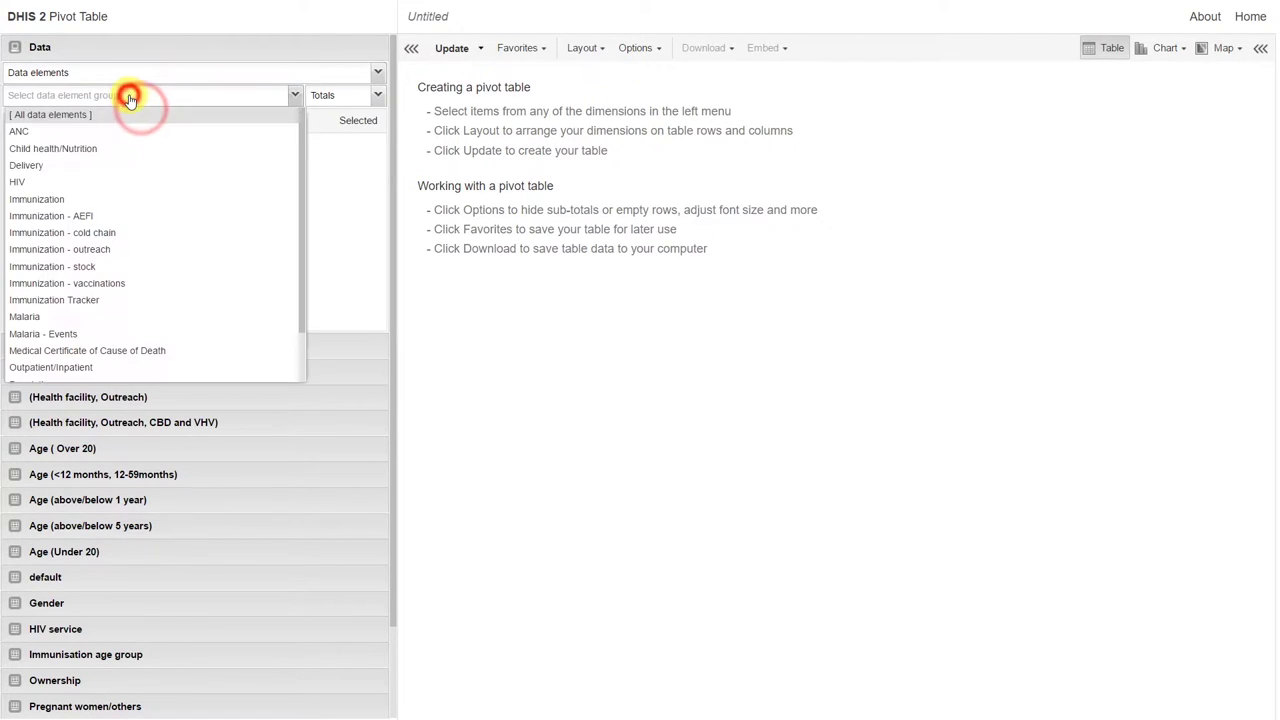
pyautogui.click(63, 129)
pyautogui.doubleClick(64, 145)
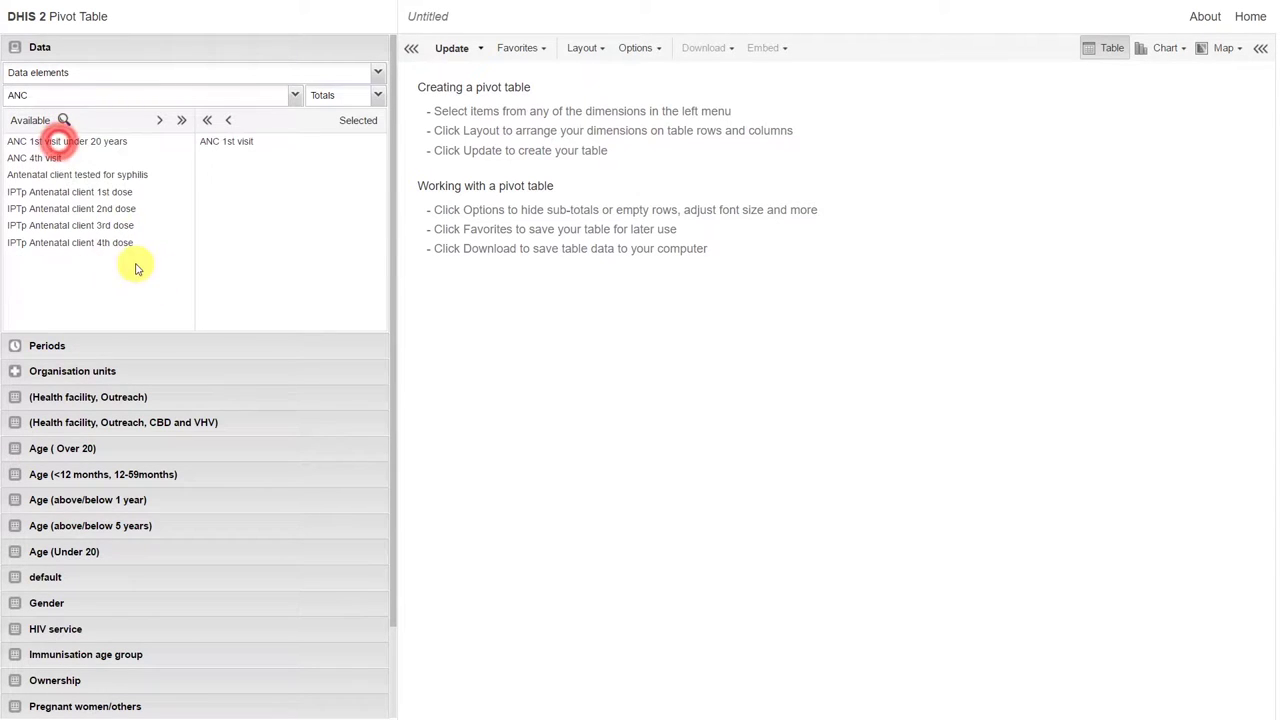
# - Swap Last 5 years for Last 12 months, update the table, and view it as a chart
pyautogui.click(101, 346)
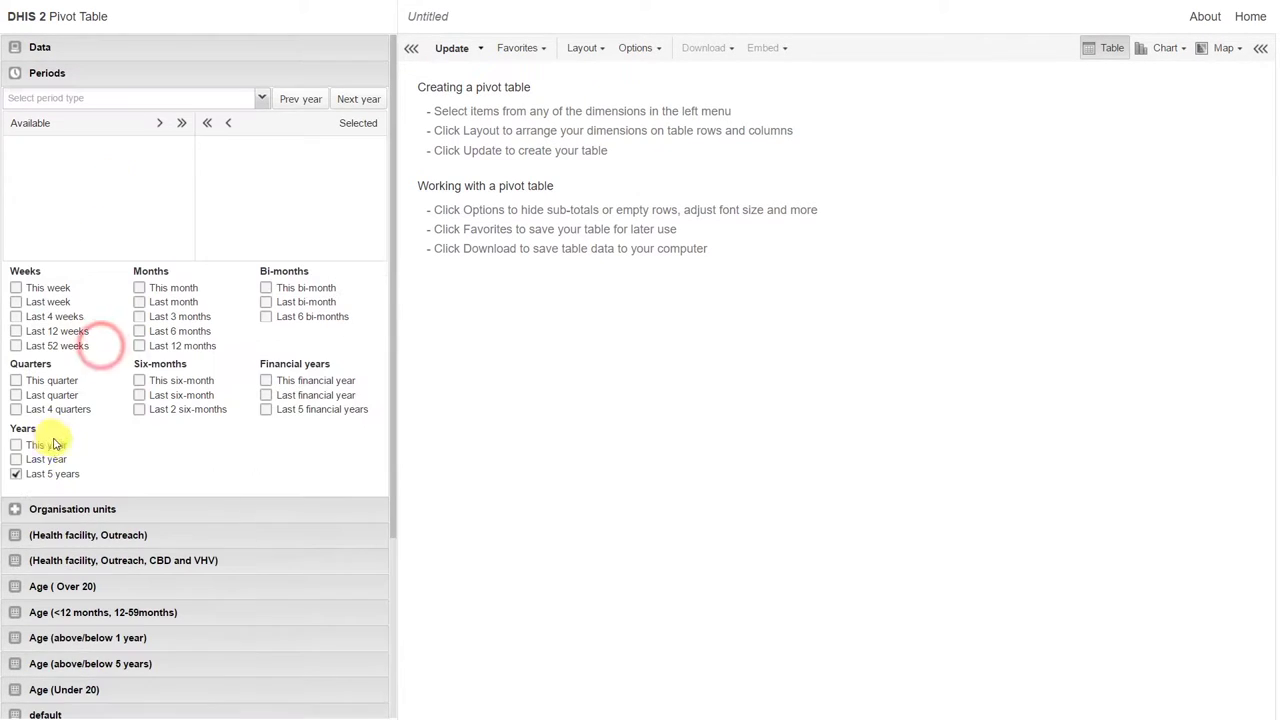
pyautogui.click(17, 475)
pyautogui.click(17, 474)
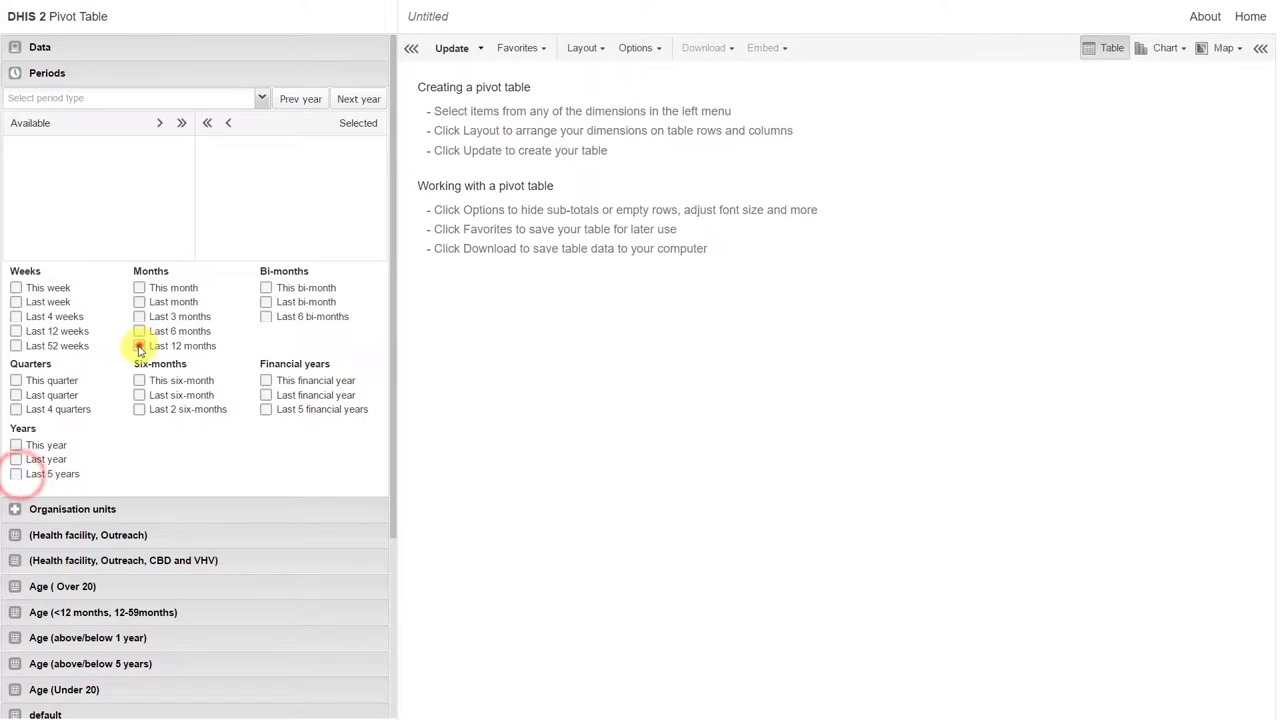
pyautogui.click(139, 346)
pyautogui.click(451, 52)
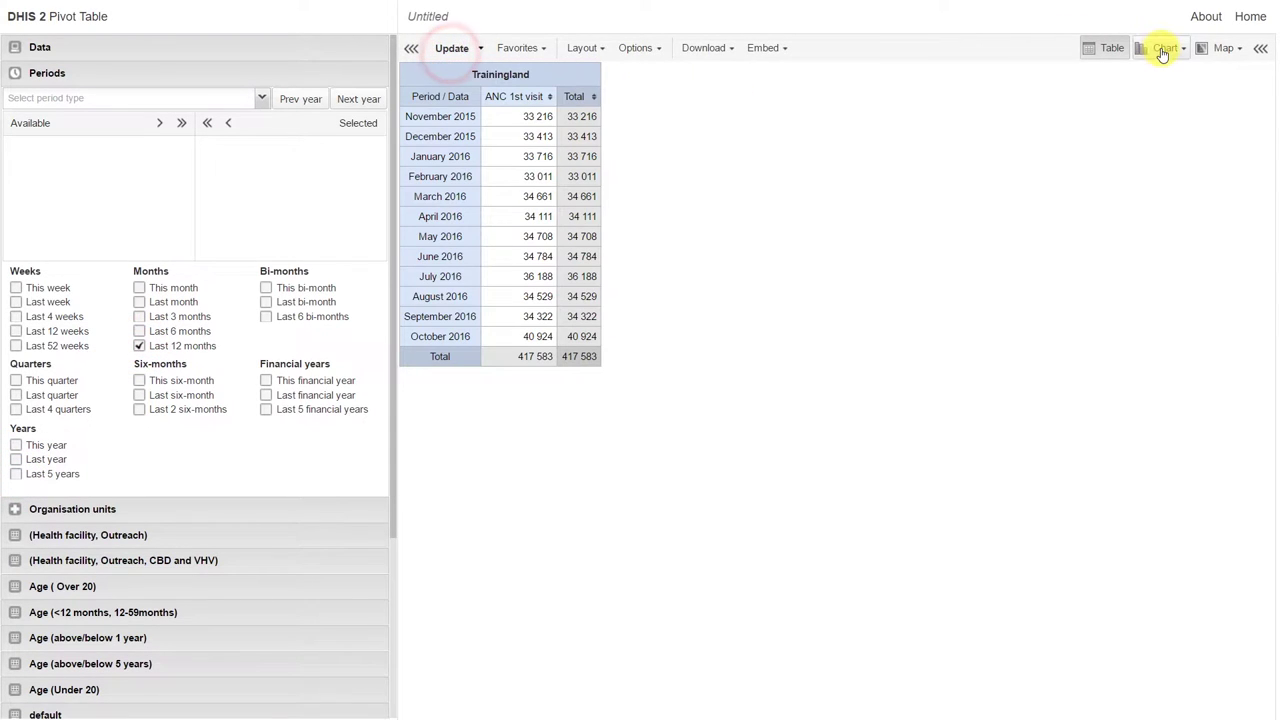
pyautogui.click(1160, 50)
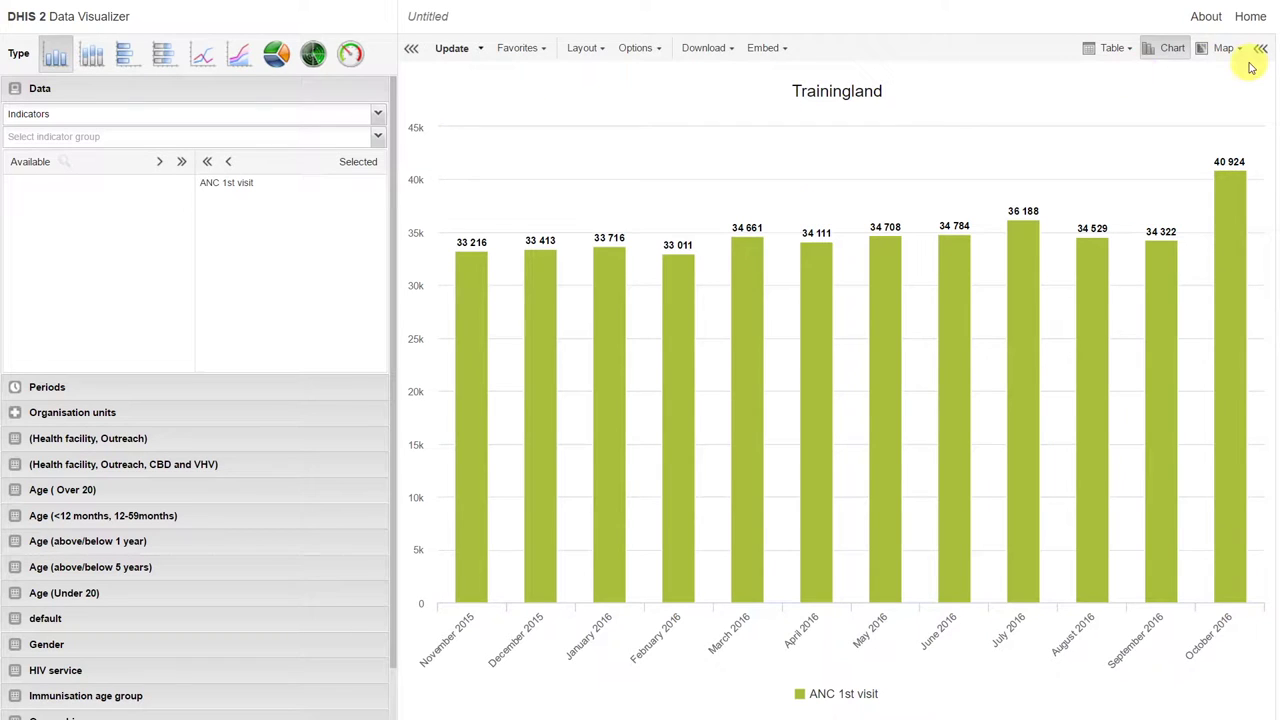
# - Open the 'ANC : 1st visit coverage (%) by District, Last 3 Years' favorite and review its details and interpretations
pyautogui.click(518, 48)
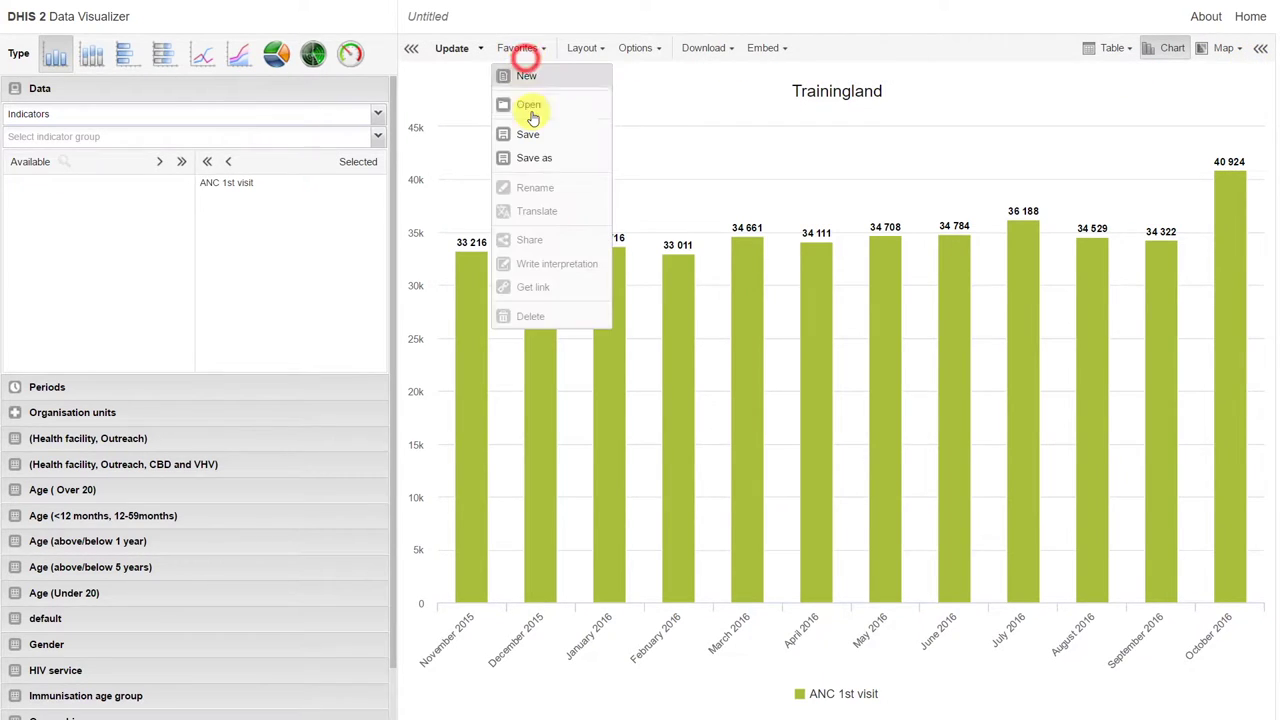
pyautogui.click(524, 107)
pyautogui.click(609, 420)
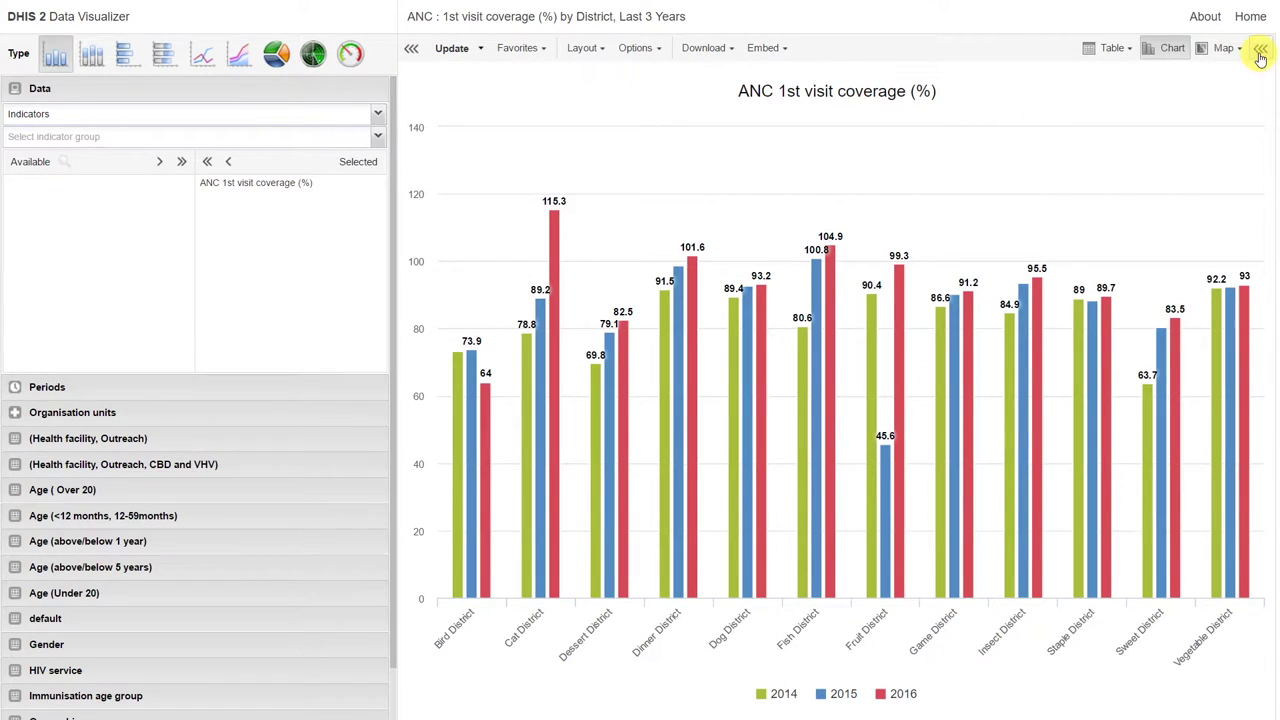
pyautogui.click(1259, 50)
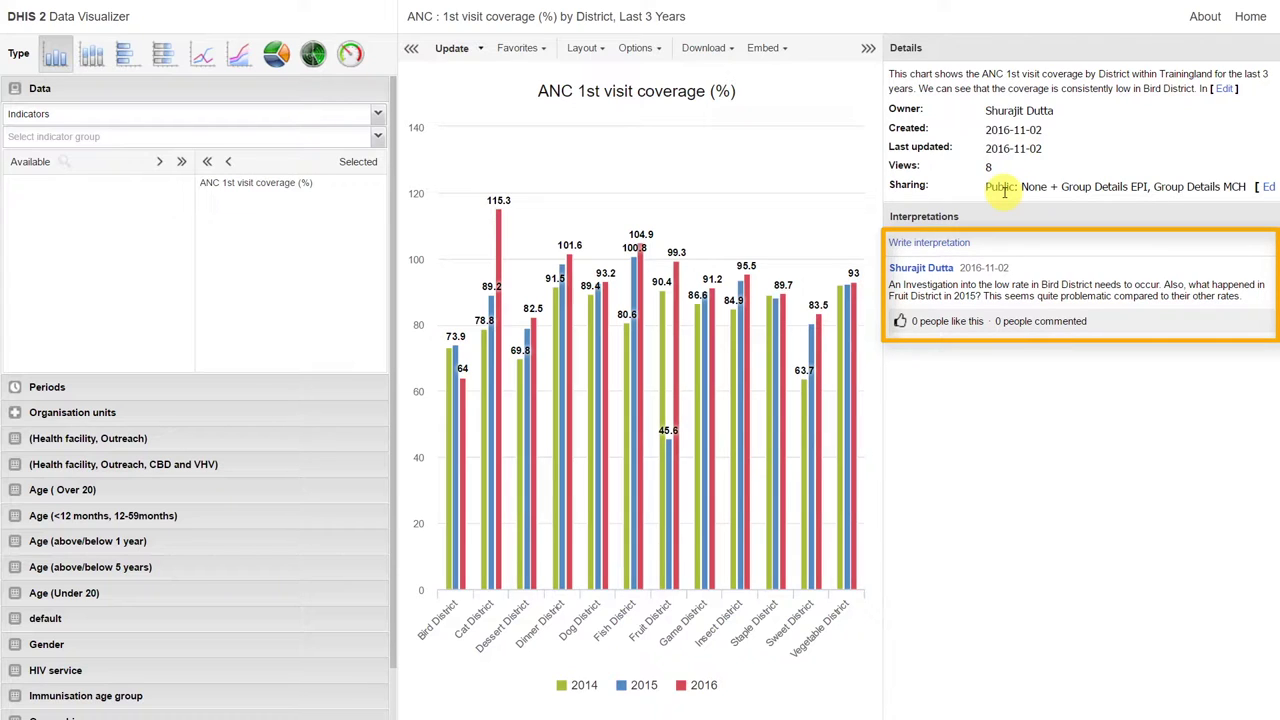
pyautogui.click(870, 51)
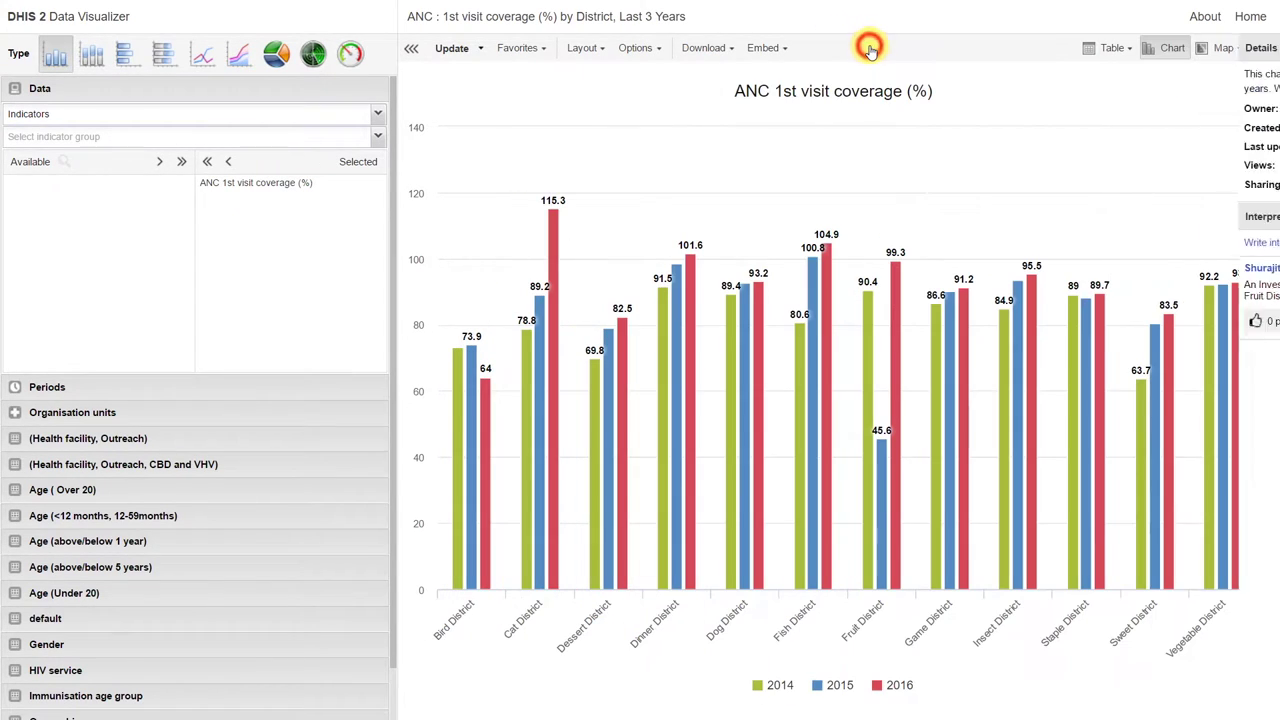
# - Go back to the DHIS 2 home Demo Dashboard
pyautogui.click(1262, 20)
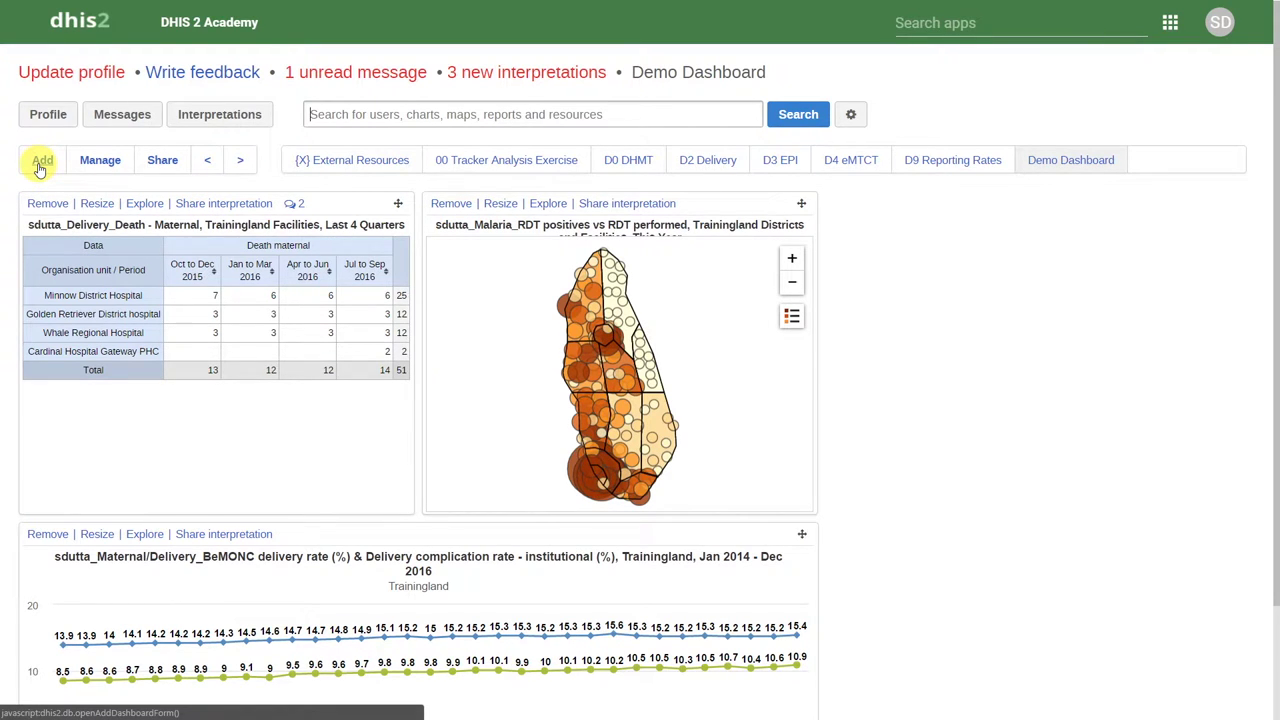
pyautogui.click(40, 168)
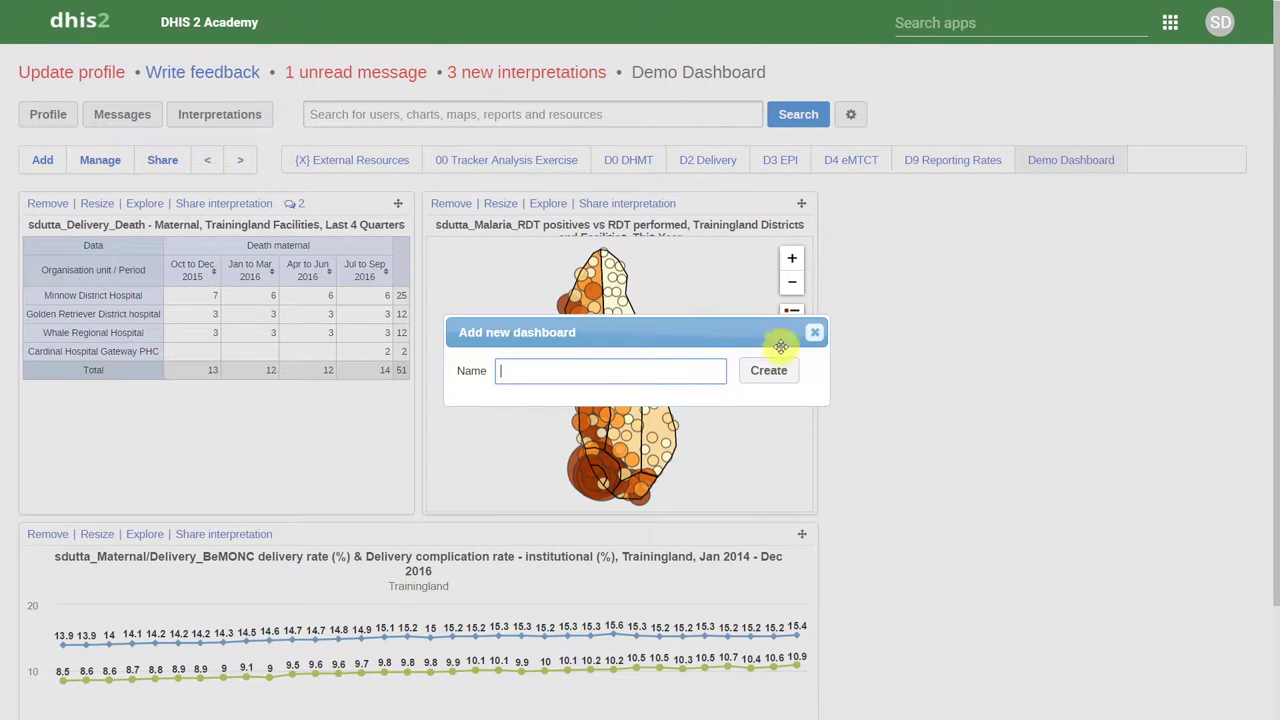
pyautogui.click(812, 333)
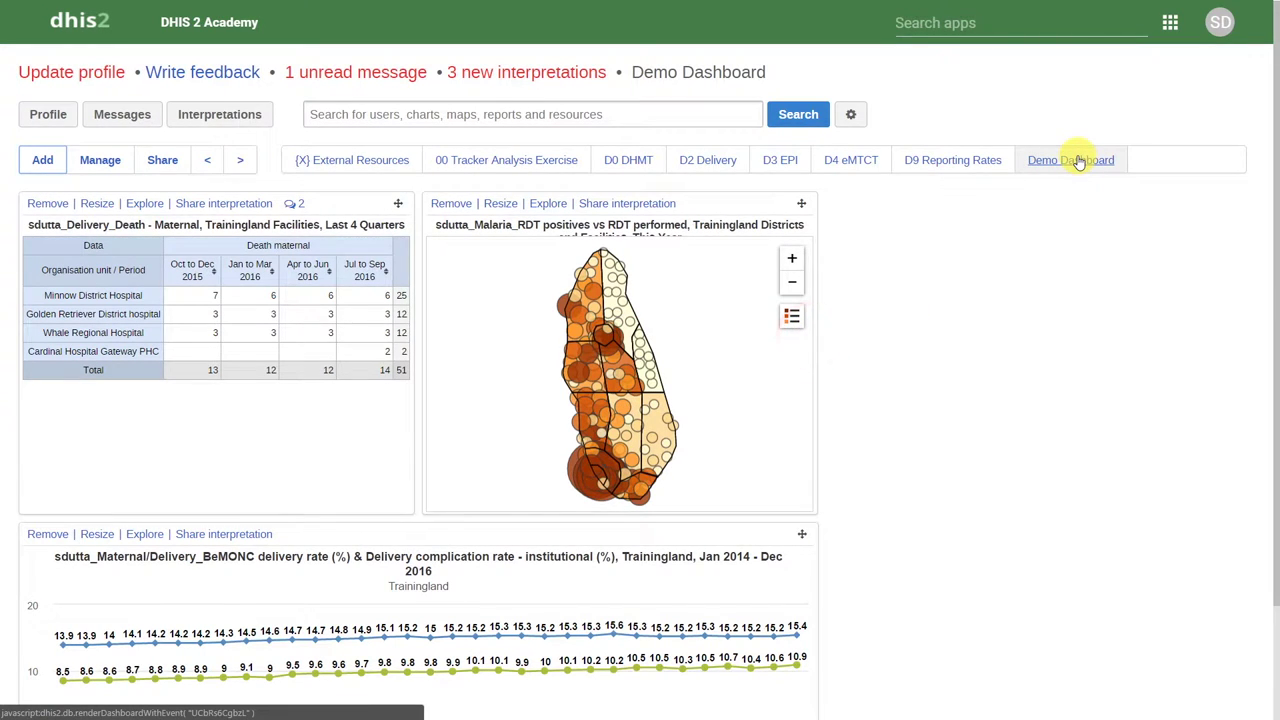
pyautogui.click(676, 108)
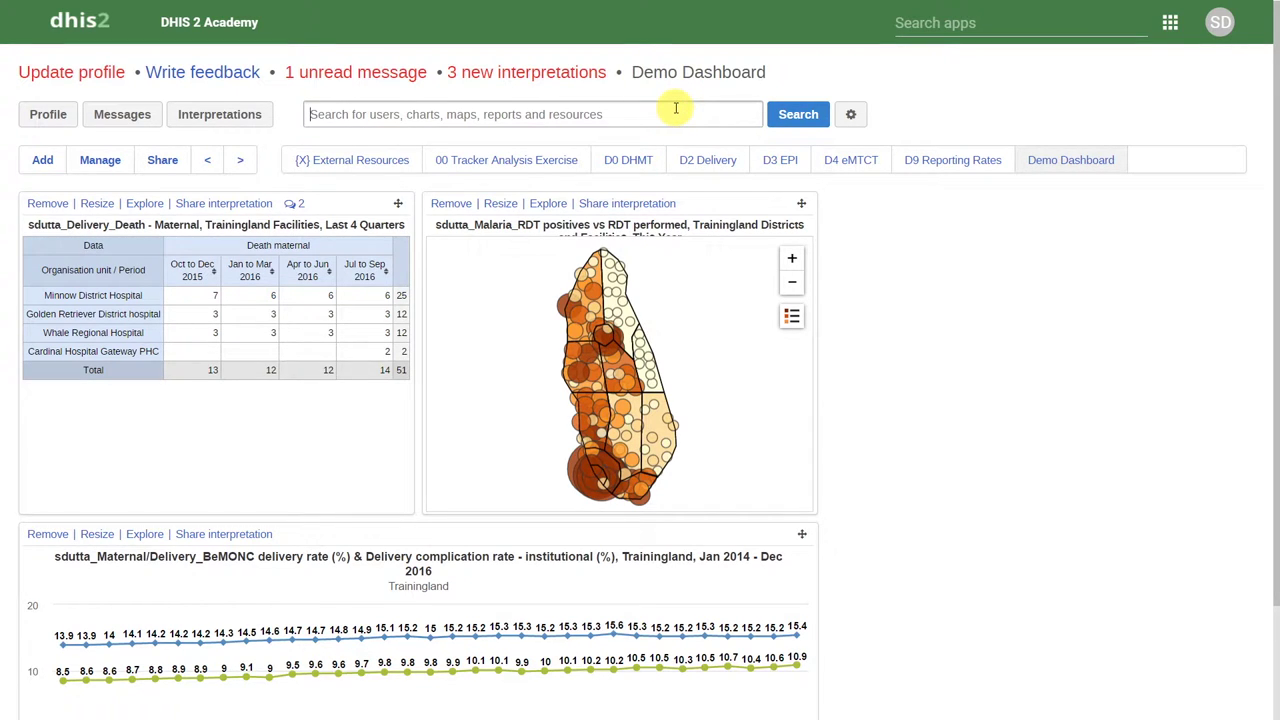
# - Enter 'sdu' as search text on the dashboard, then clear it
pyautogui.write('sdu')
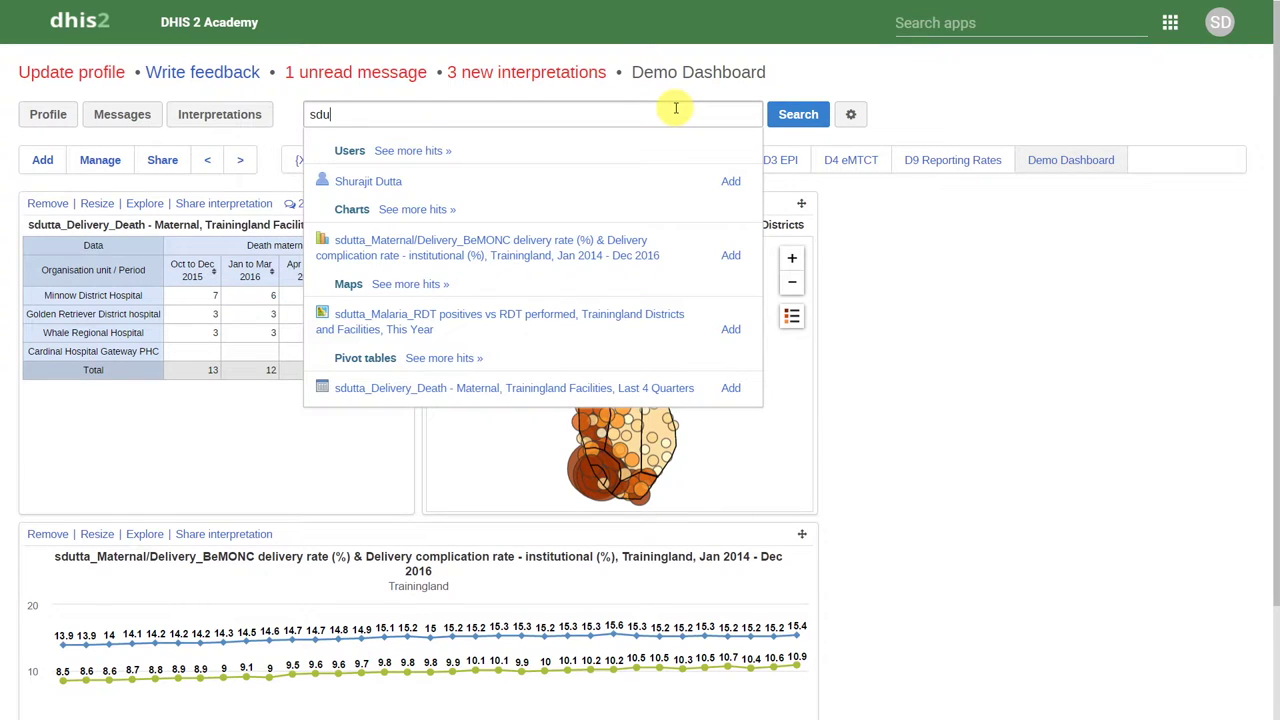
pyautogui.press('BackSpace')
pyautogui.press('BackSpace')
pyautogui.press('BackSpace')
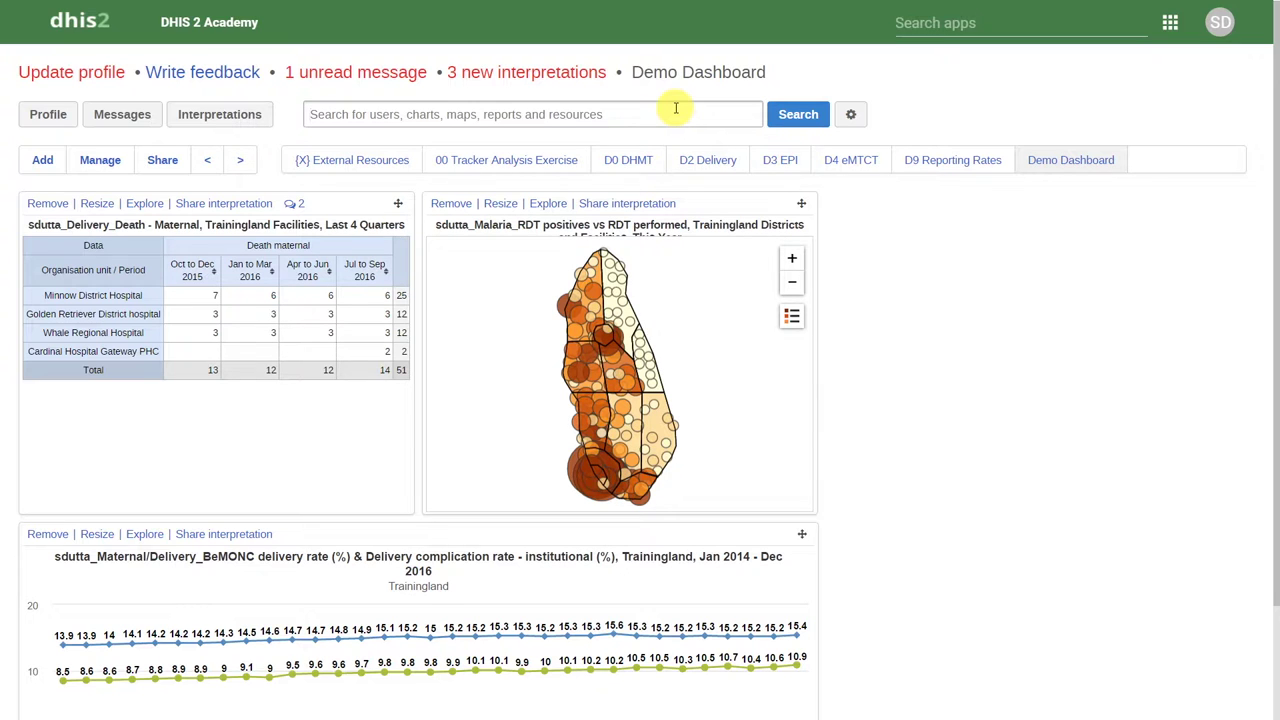
# - View Demo Dashboard's sharing settings, close them unchanged, and go to the Messages inbox
pyautogui.click(165, 162)
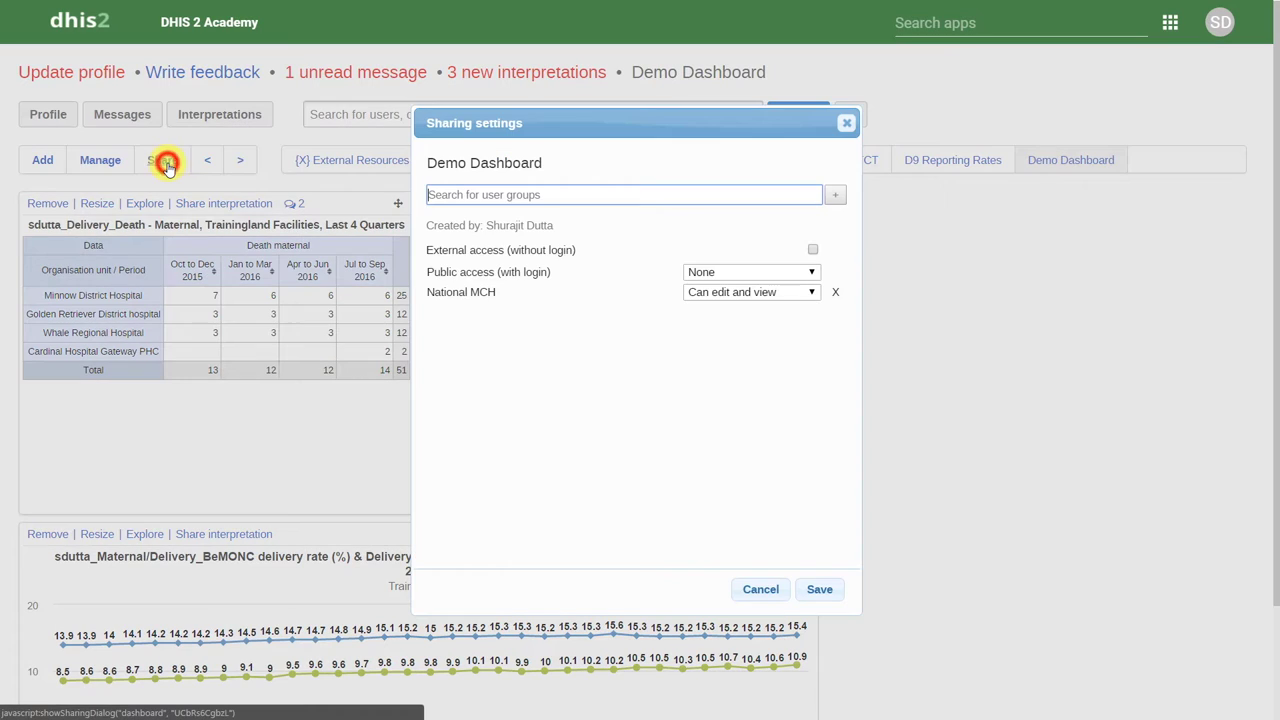
pyautogui.click(844, 130)
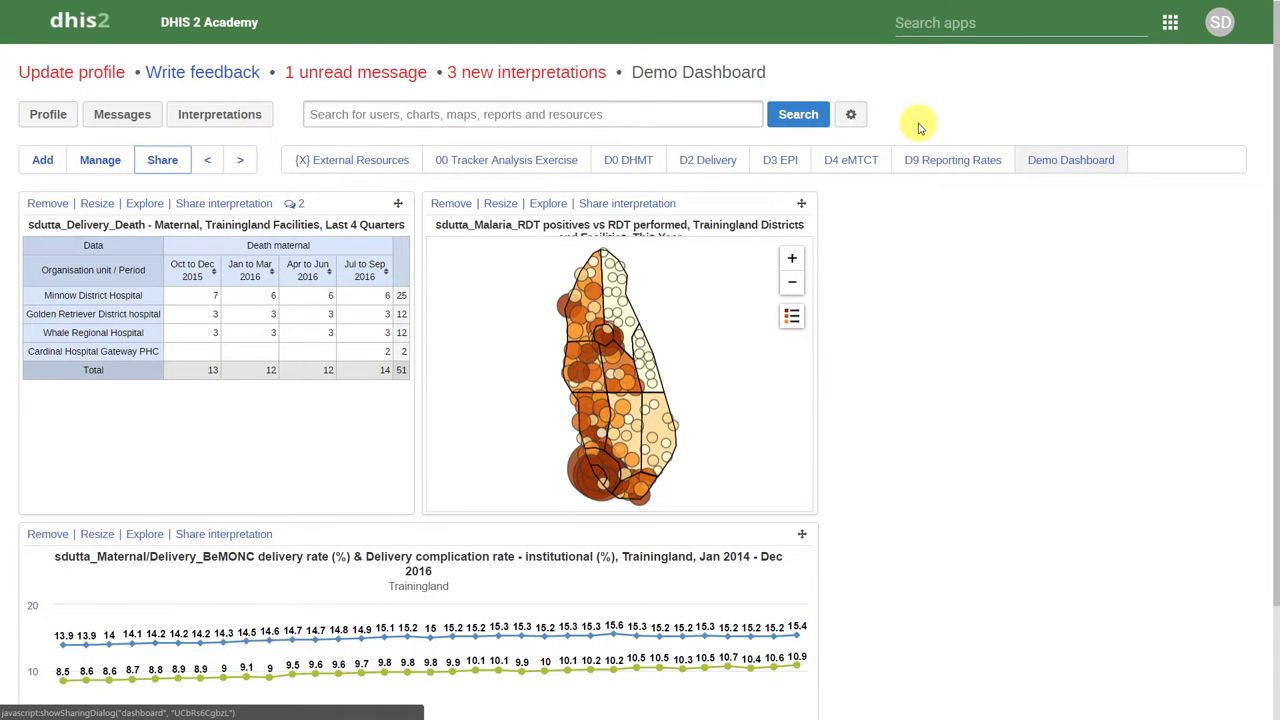
pyautogui.click(124, 114)
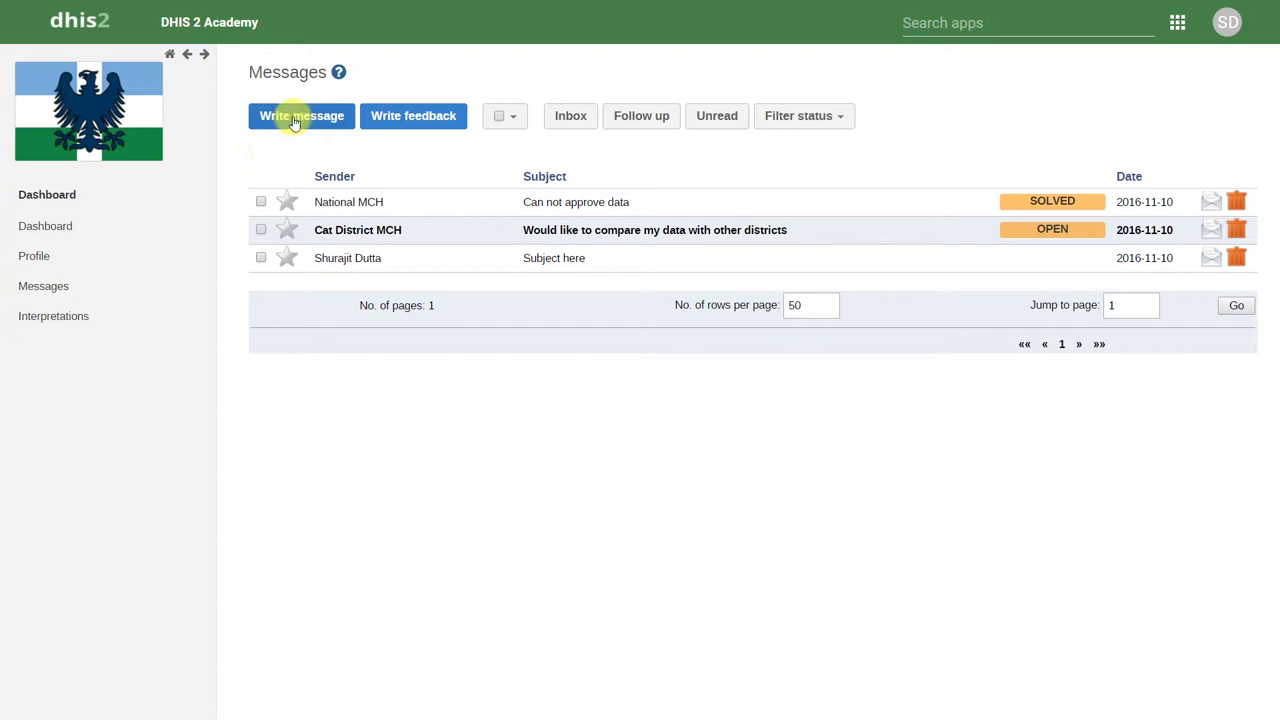
# - Start a new message and expand Trainingland and Animal Region in the organisation tree
pyautogui.click(293, 116)
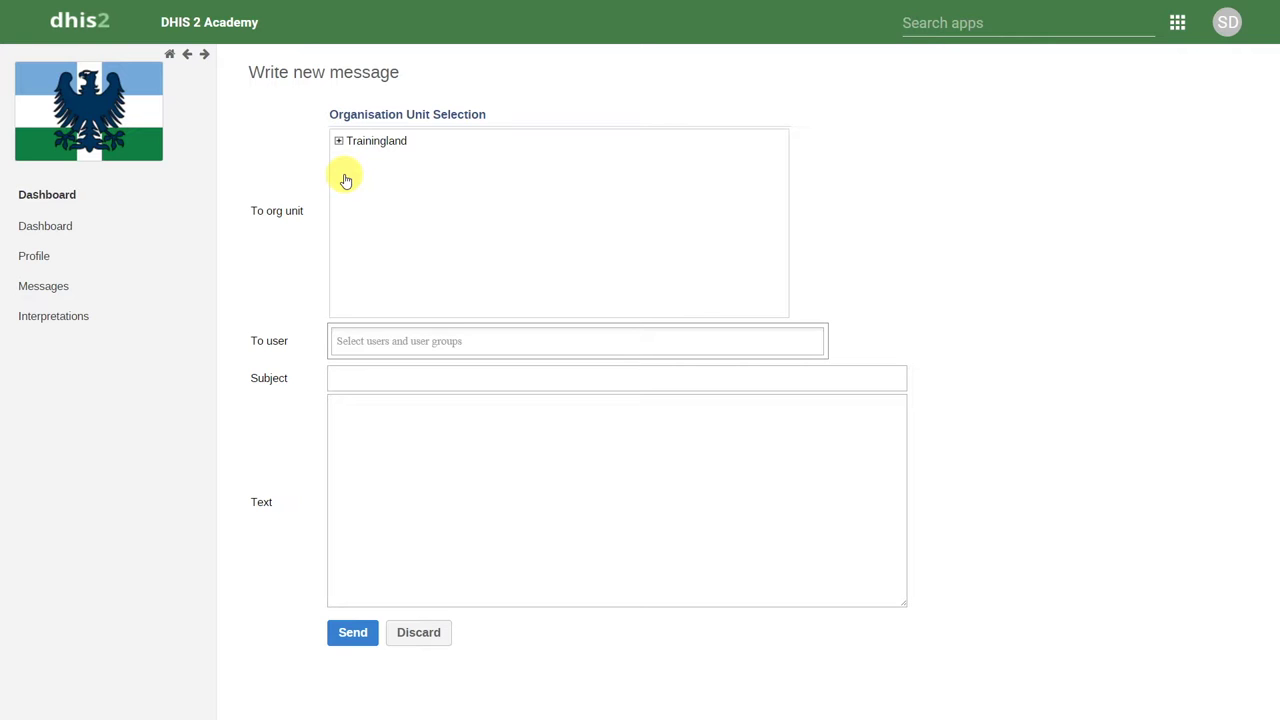
pyautogui.click(338, 141)
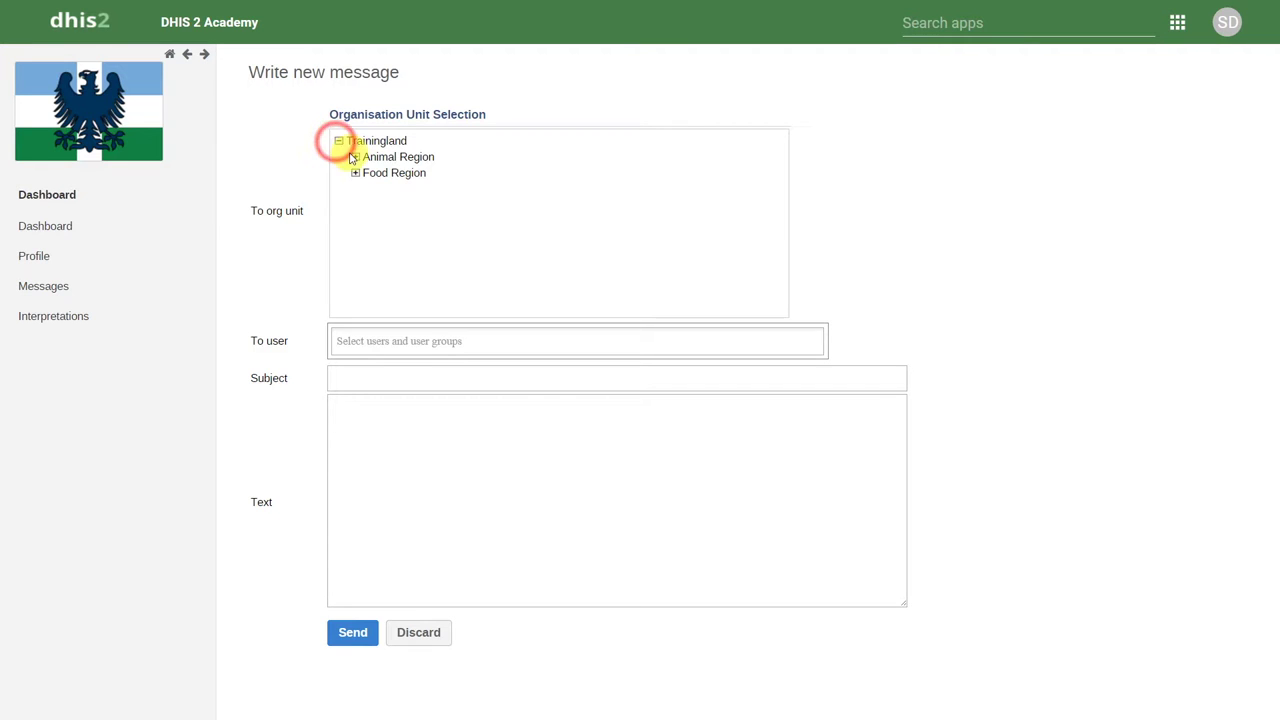
pyautogui.click(355, 158)
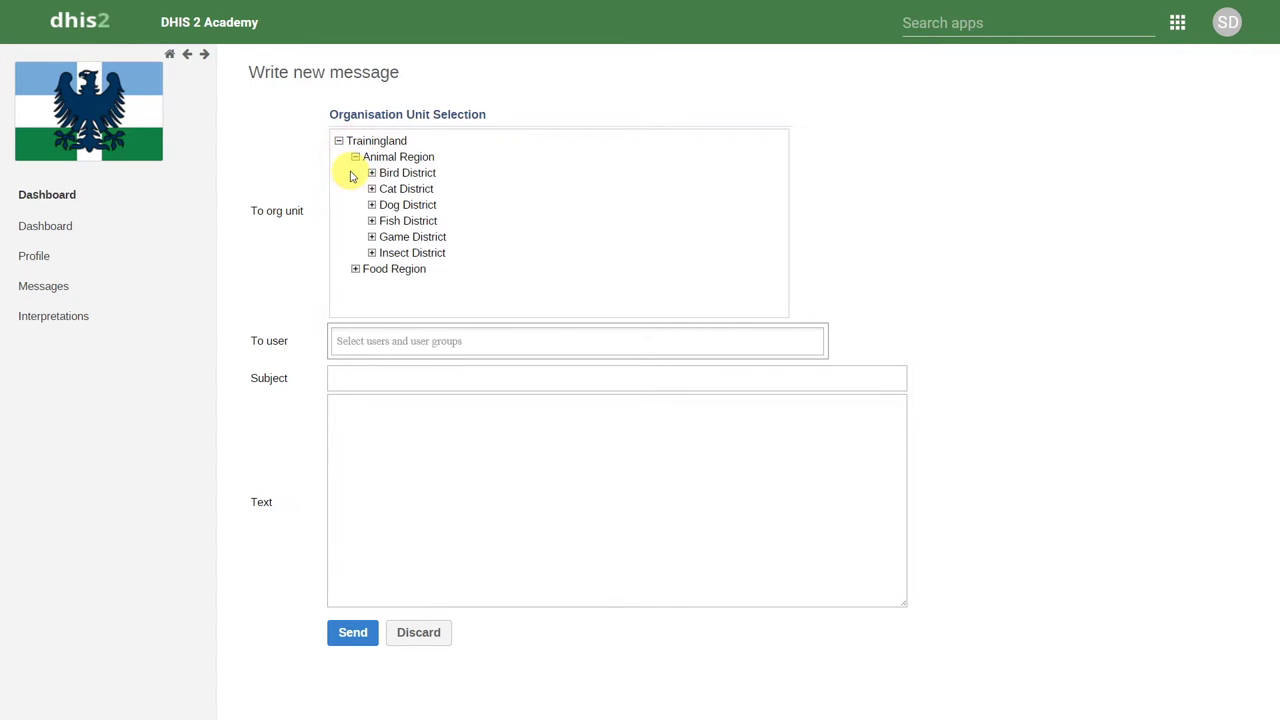
# - Add the District EPI user group and one individual user as recipients
pyautogui.click(384, 340)
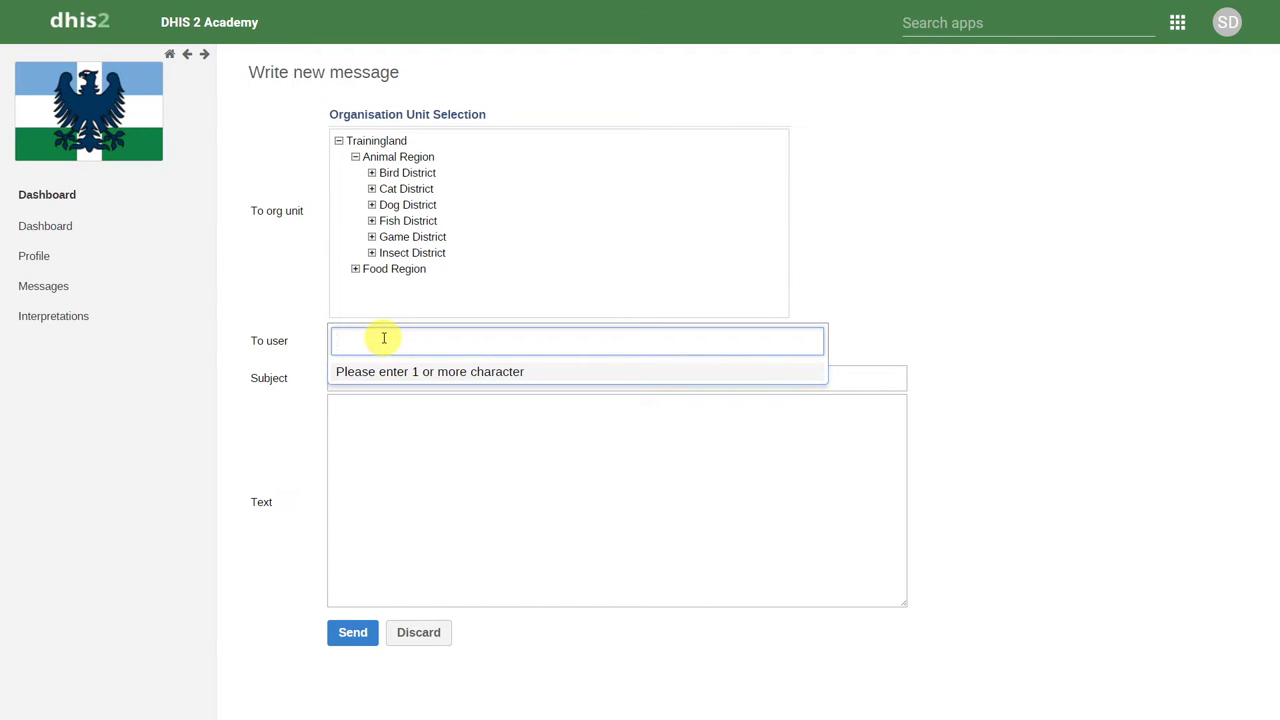
pyautogui.write('epi')
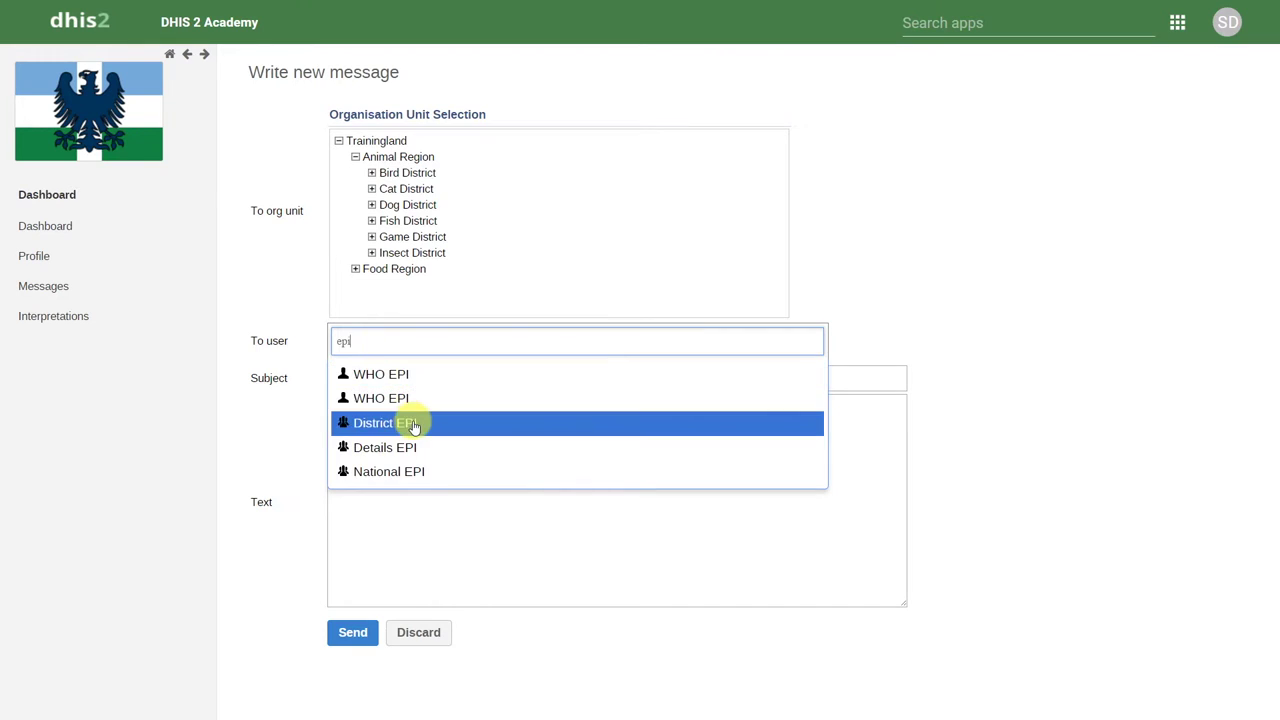
pyautogui.click(413, 424)
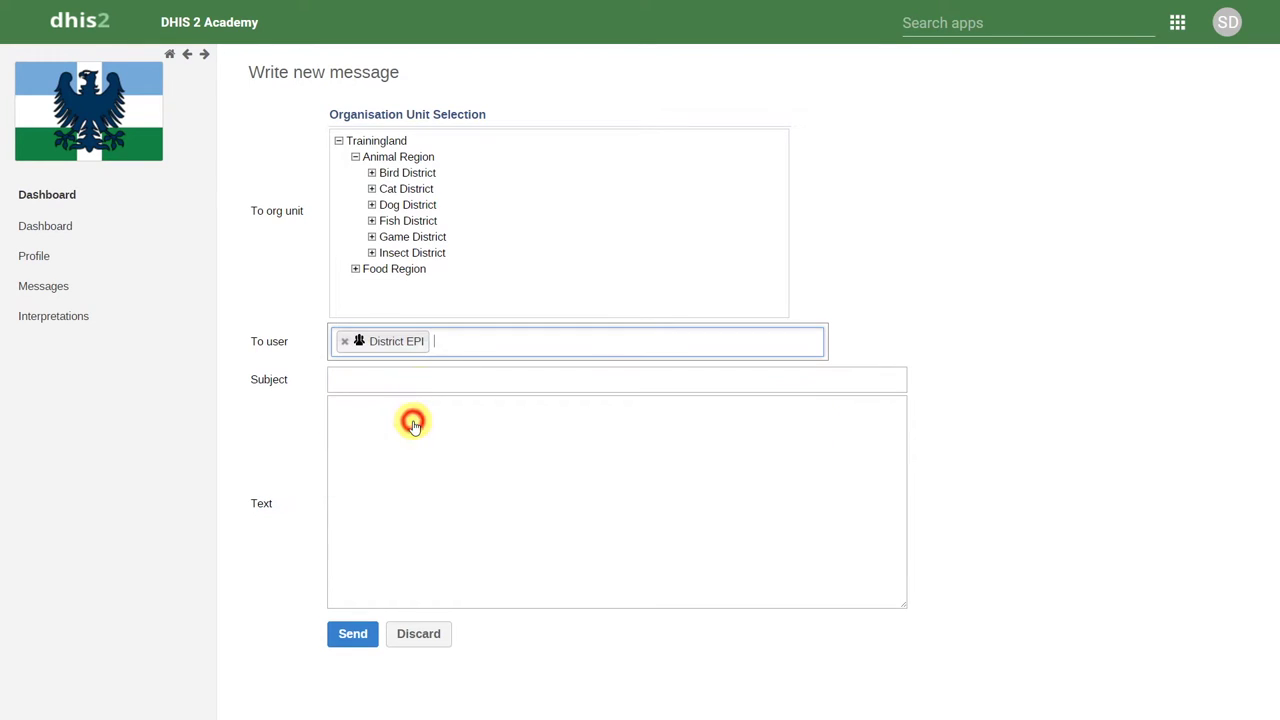
pyautogui.click(443, 345)
pyautogui.write('ola')
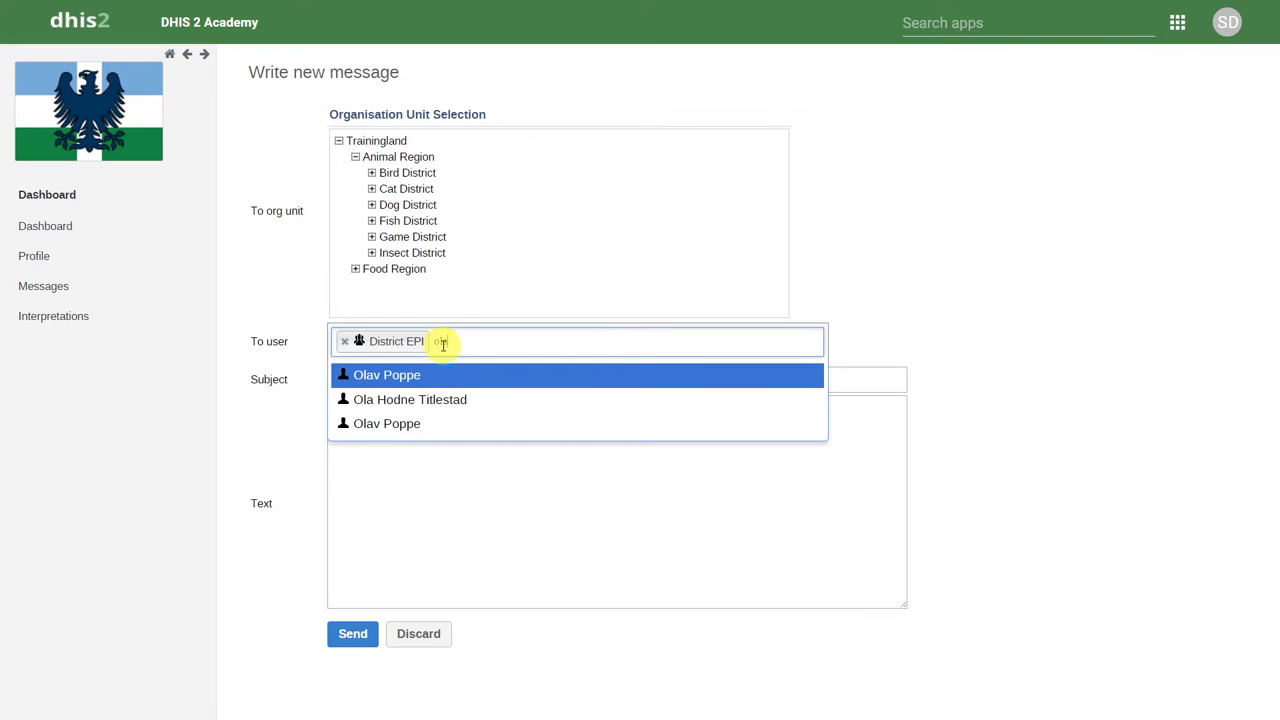
pyautogui.click(443, 410)
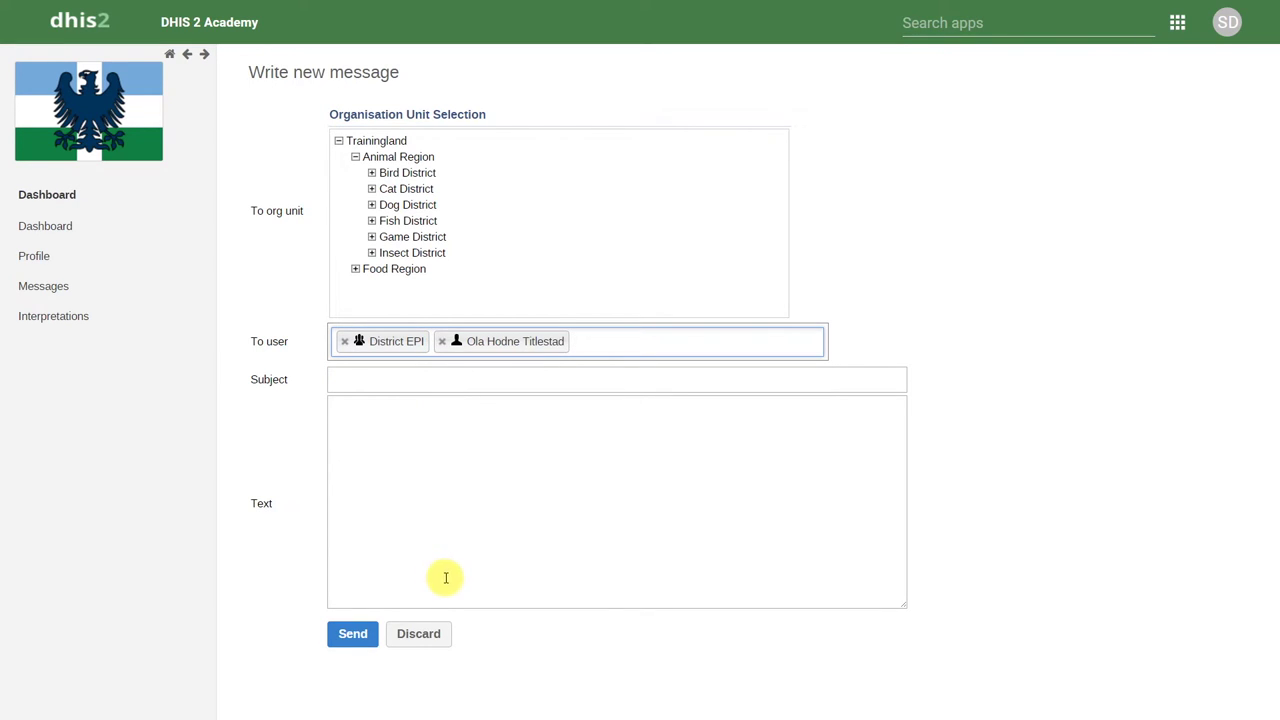
# - Discard the unsent message, then start a feedback draft and discard it empty
pyautogui.click(403, 637)
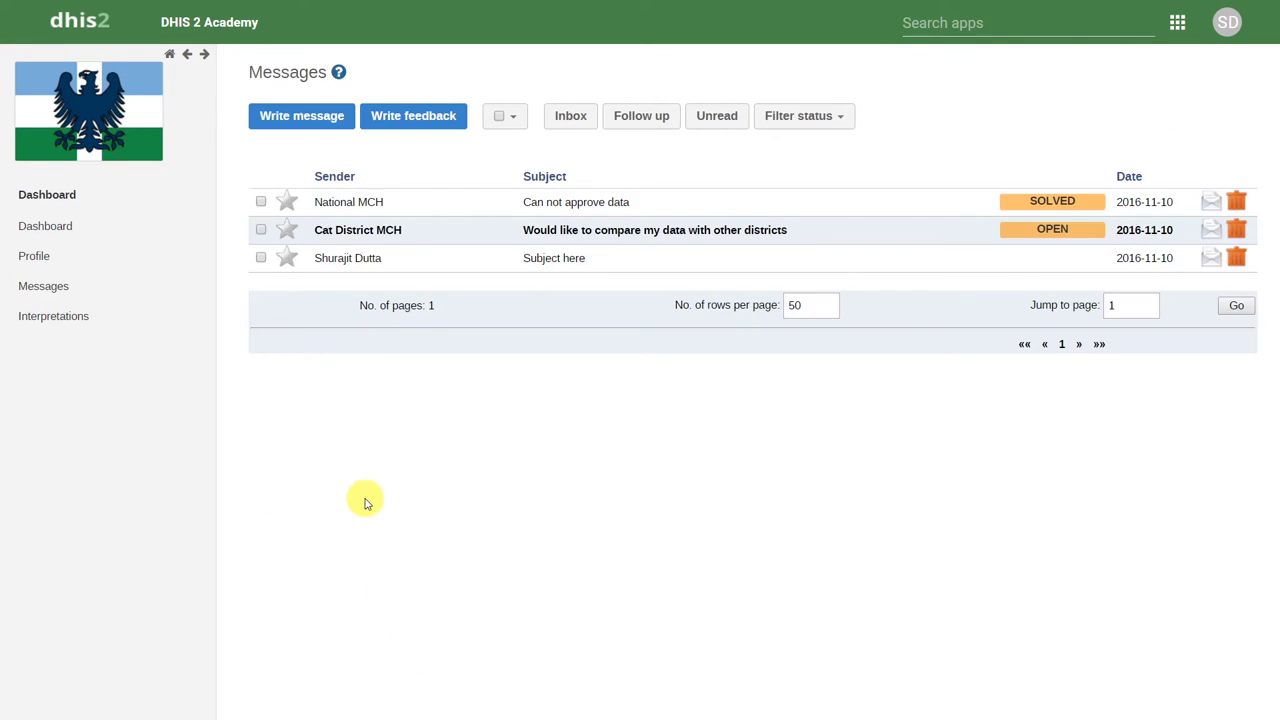
pyautogui.click(415, 116)
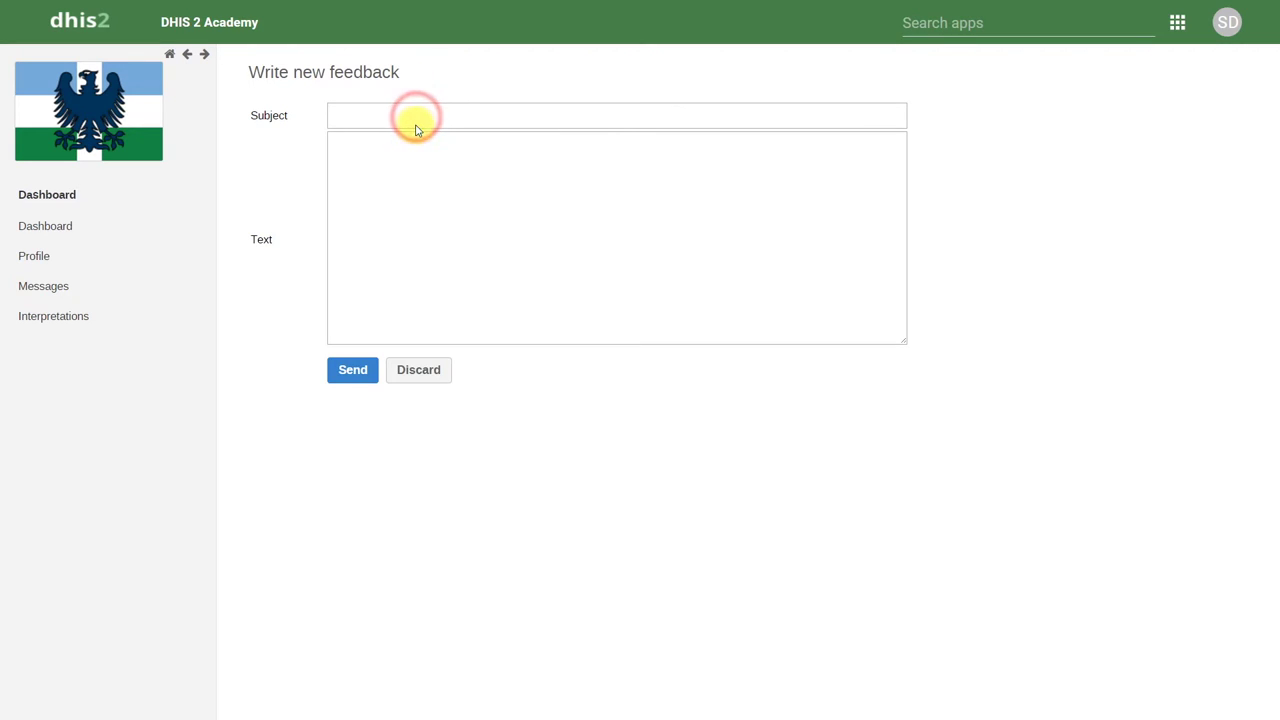
pyautogui.click(417, 117)
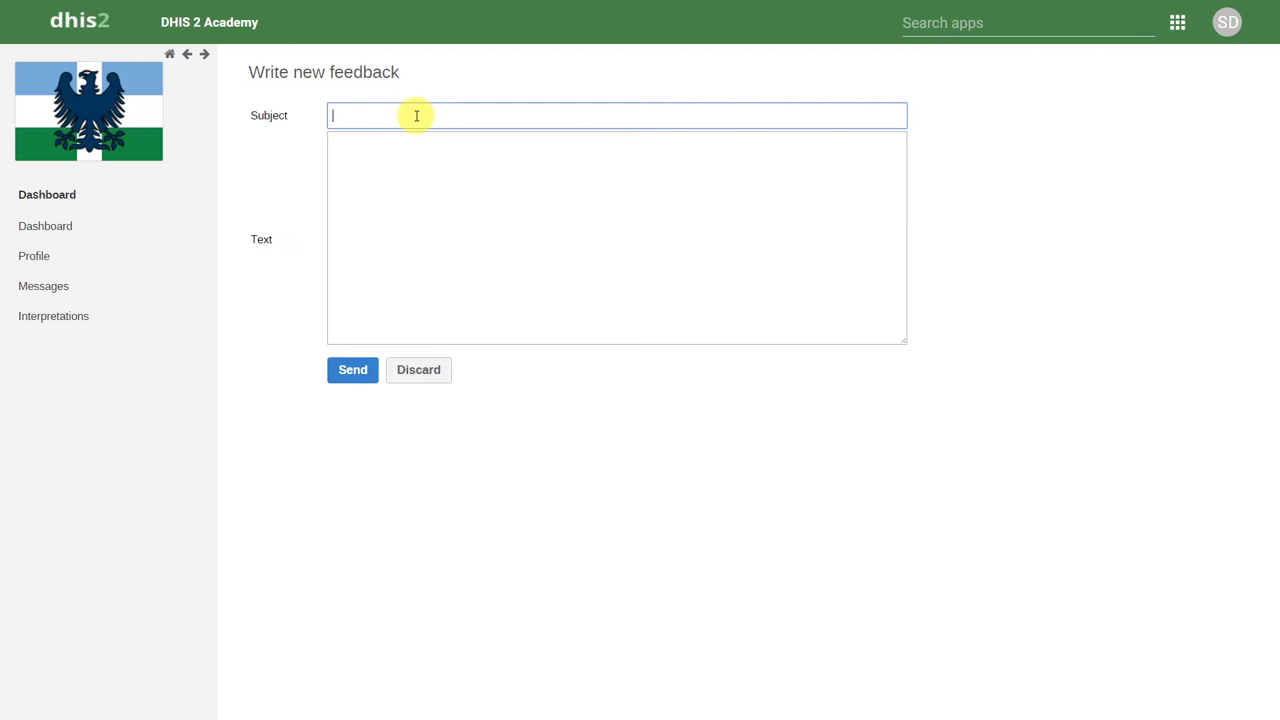
pyautogui.click(416, 369)
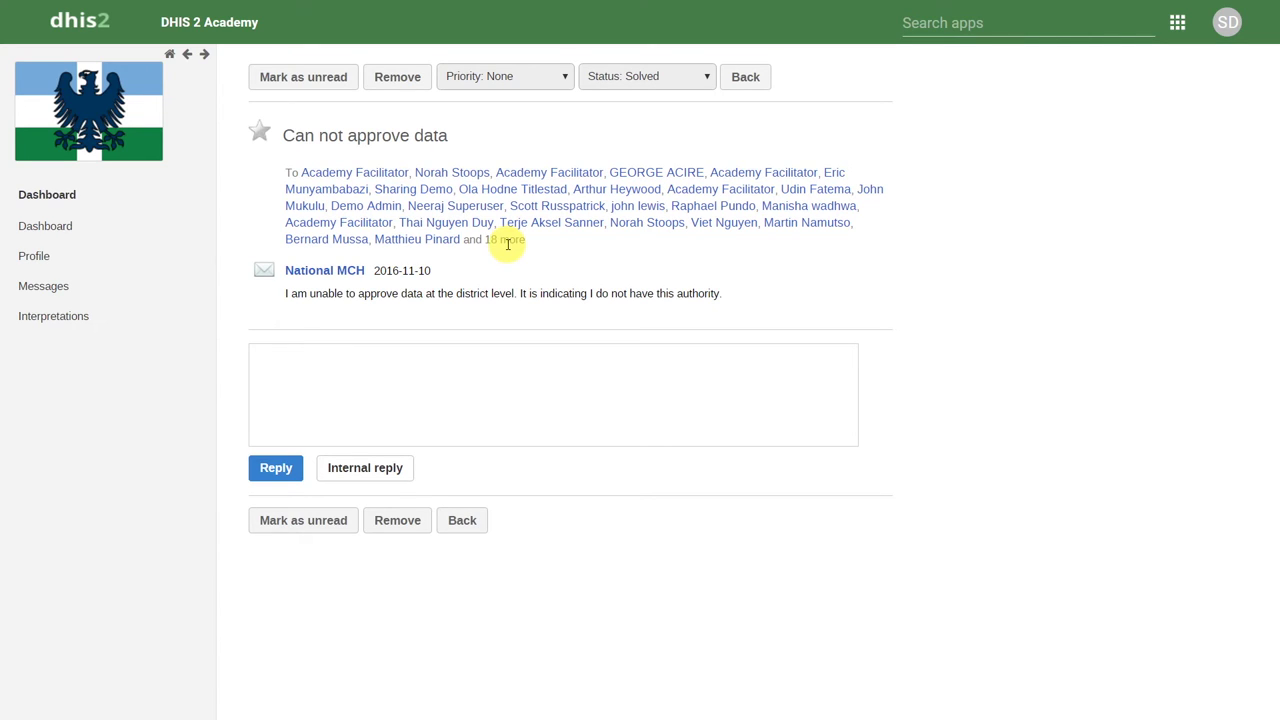
# - Leave the 'Can not approve data' conversation and return to the Messages inbox
pyautogui.click(462, 520)
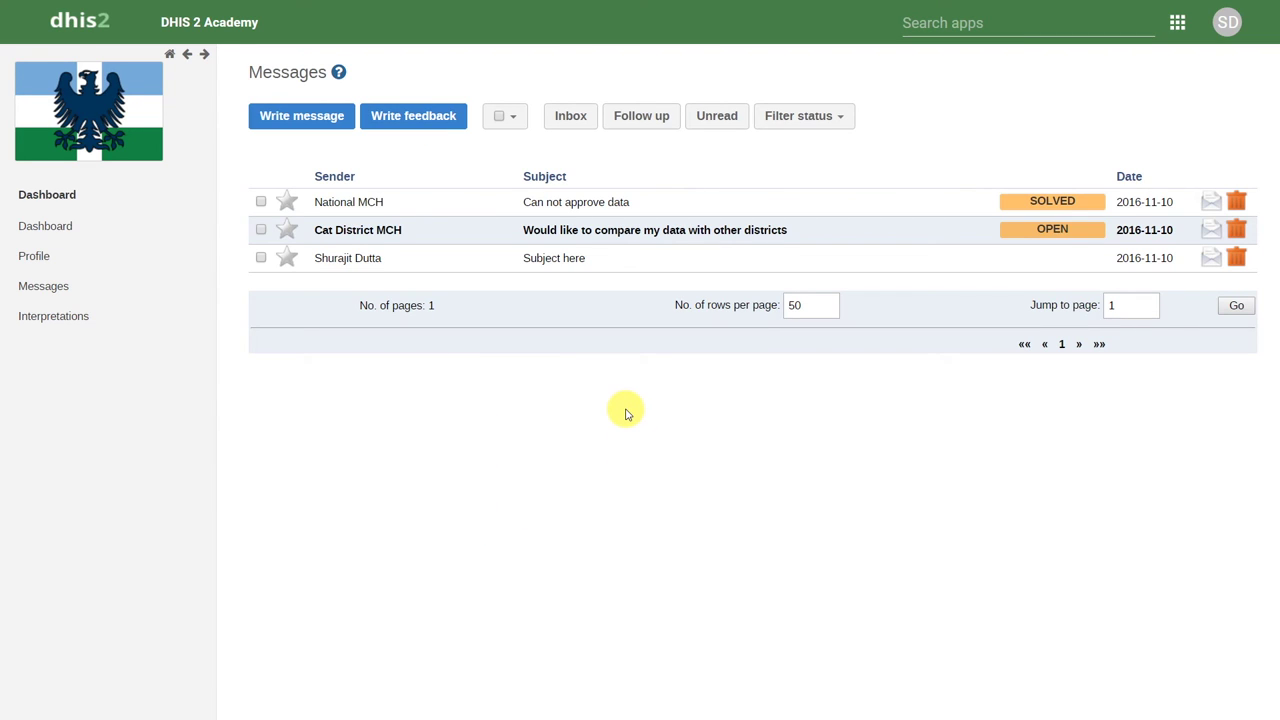